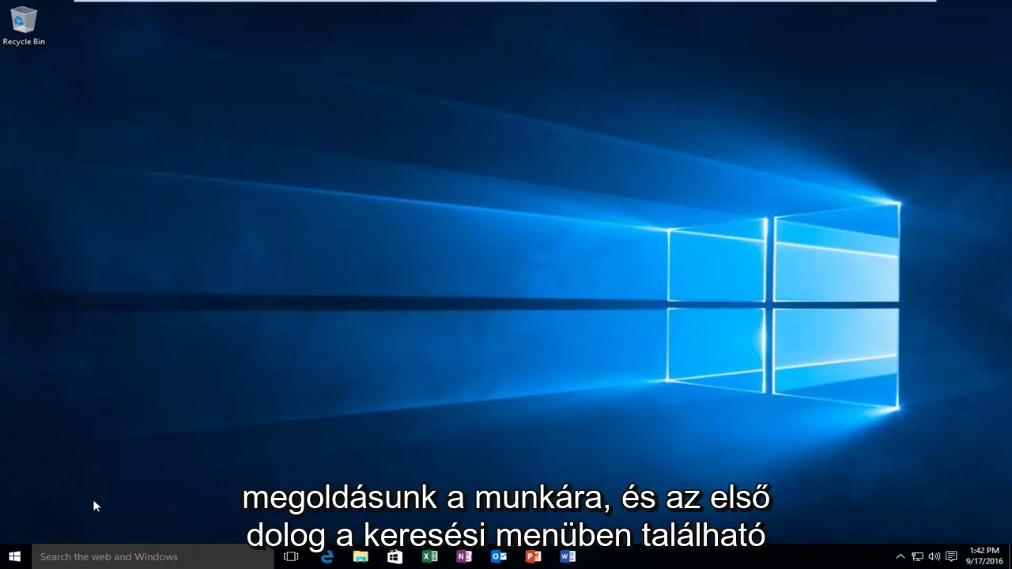
Search Windows for 'user account' and open Change User Account Control settings
left_click(67, 557)
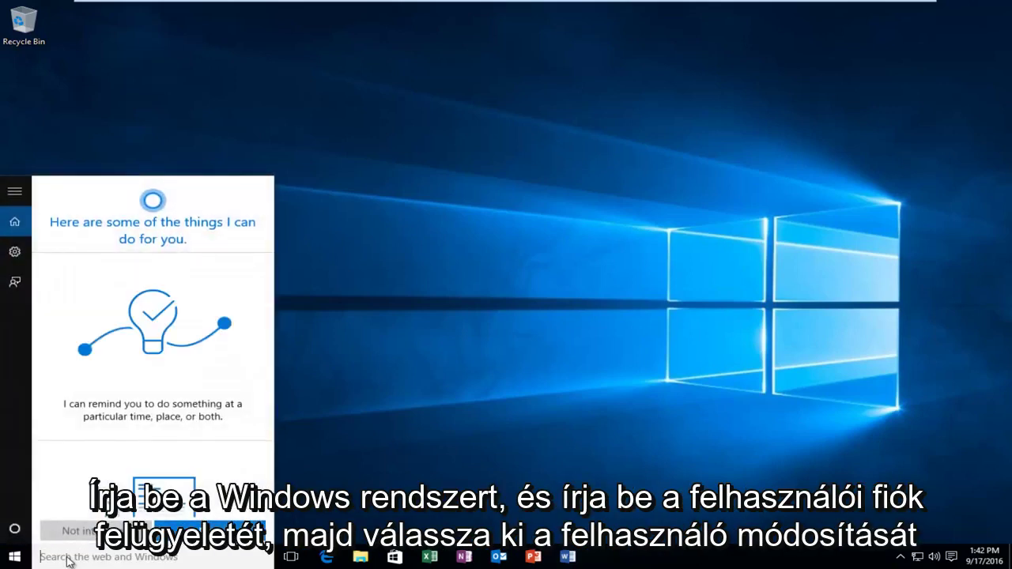
type("user account")
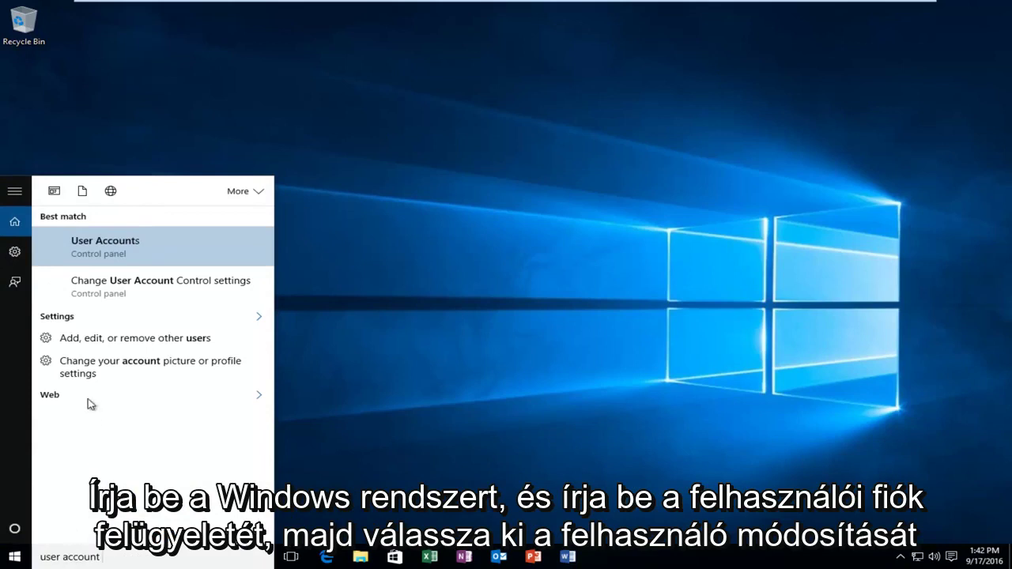
left_click(169, 286)
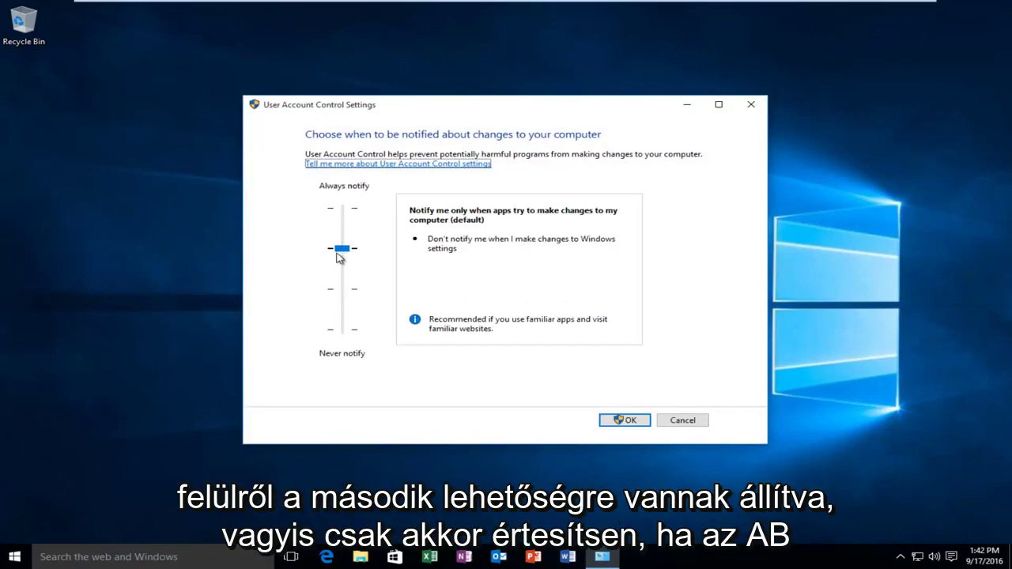
Keep UAC at 'Notify me only when apps try to make changes', apply, and approve the prompt
left_click_drag(343, 251, 342, 252)
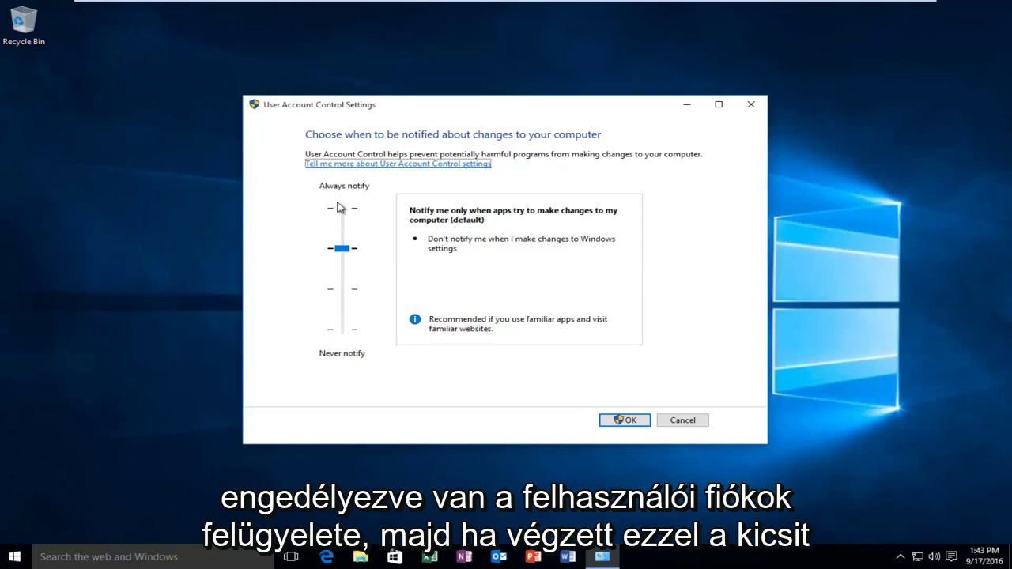
mouse_move(341, 248)
left_mouse_down()
mouse_move(341, 266)
mouse_move(341, 248)
left_mouse_up()
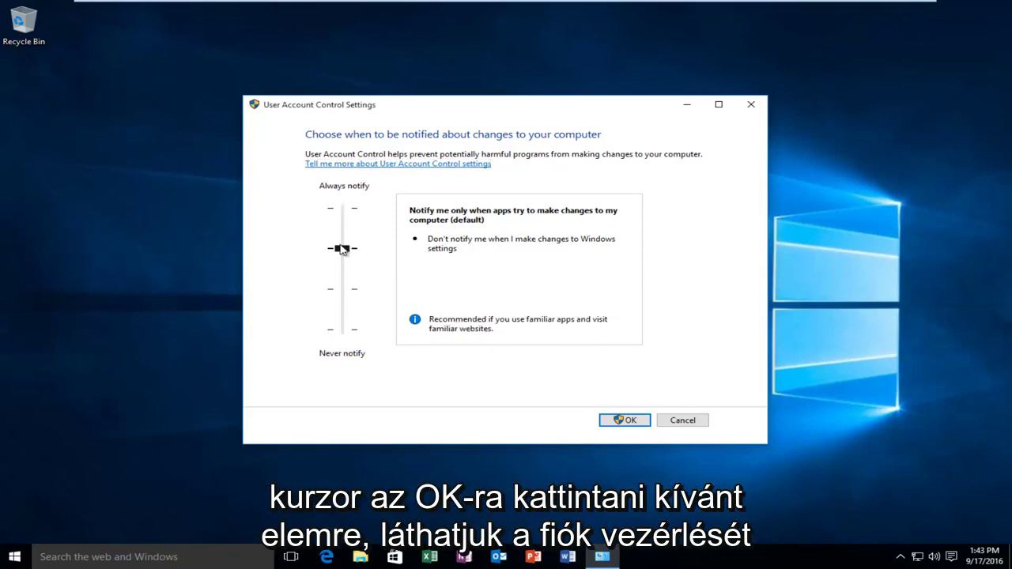
left_click(613, 420)
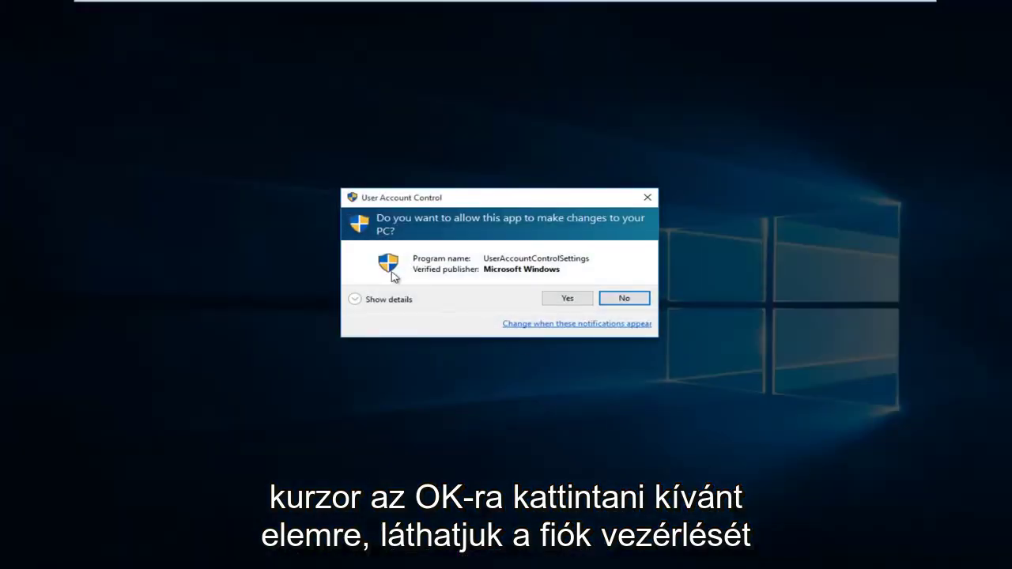
left_click(560, 298)
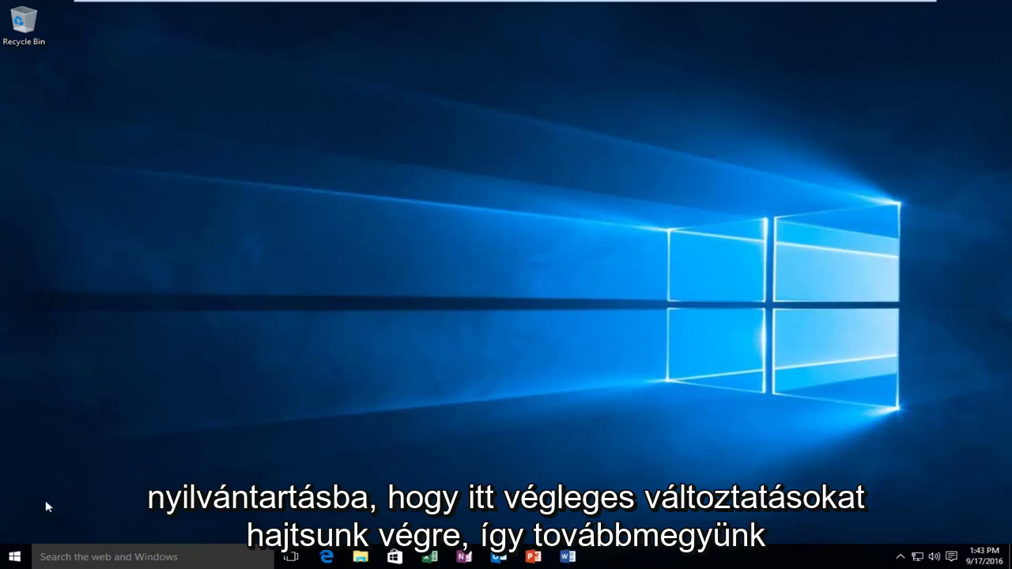
Launch Registry Editor from Run with regedit and approve it as administrator
right_click(14, 558)
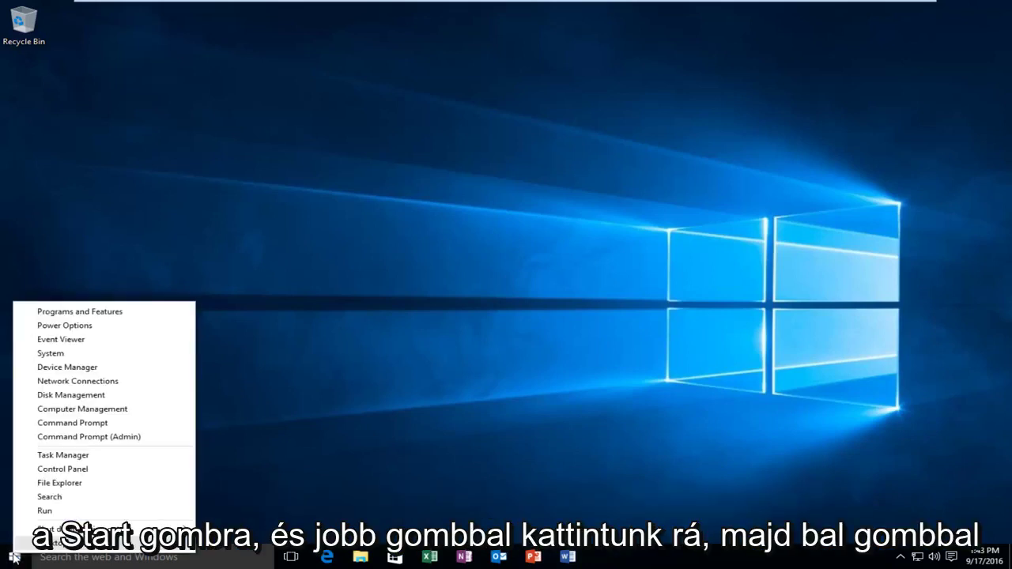
left_click(47, 511)
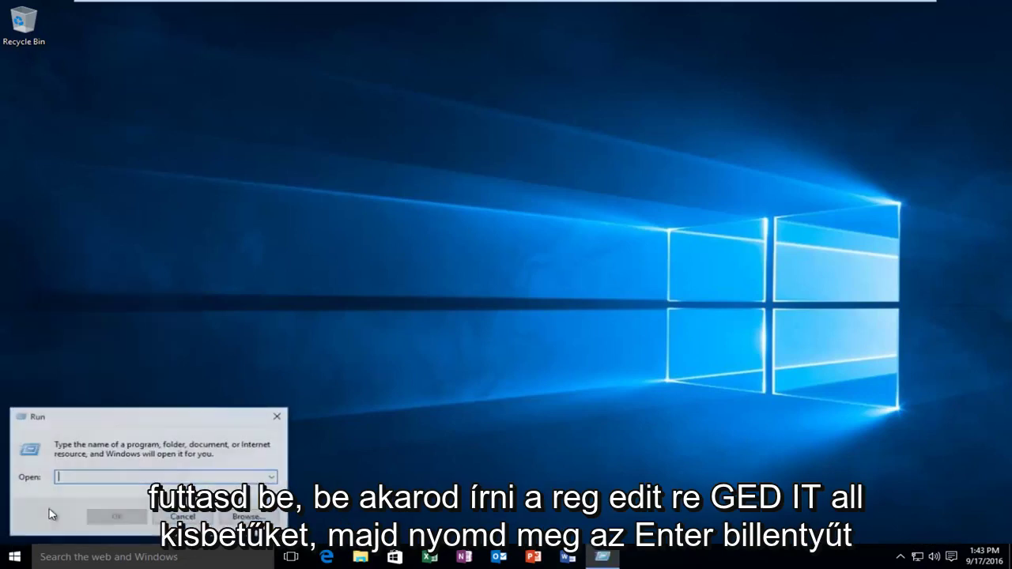
type("regedit")
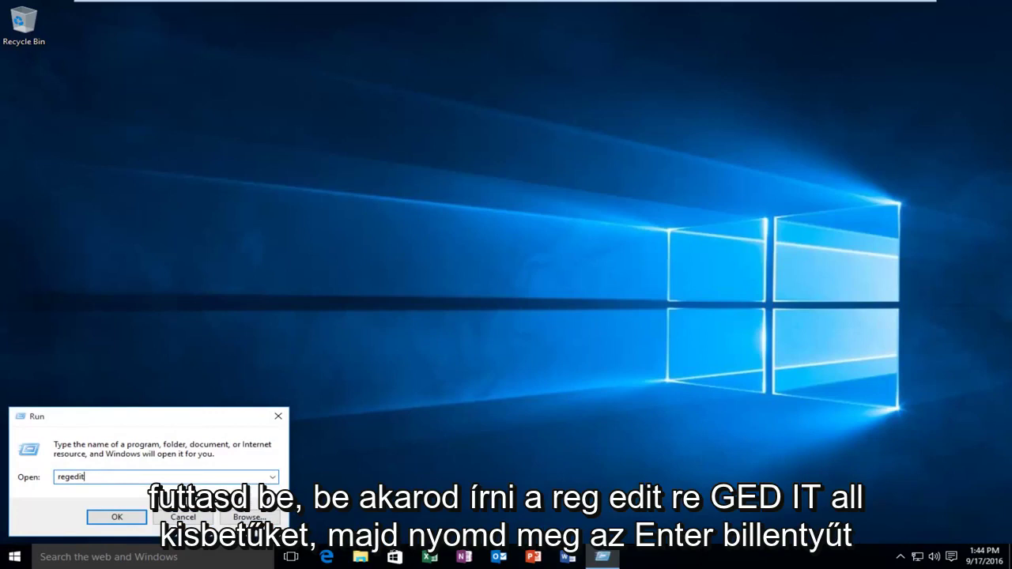
key("Return")
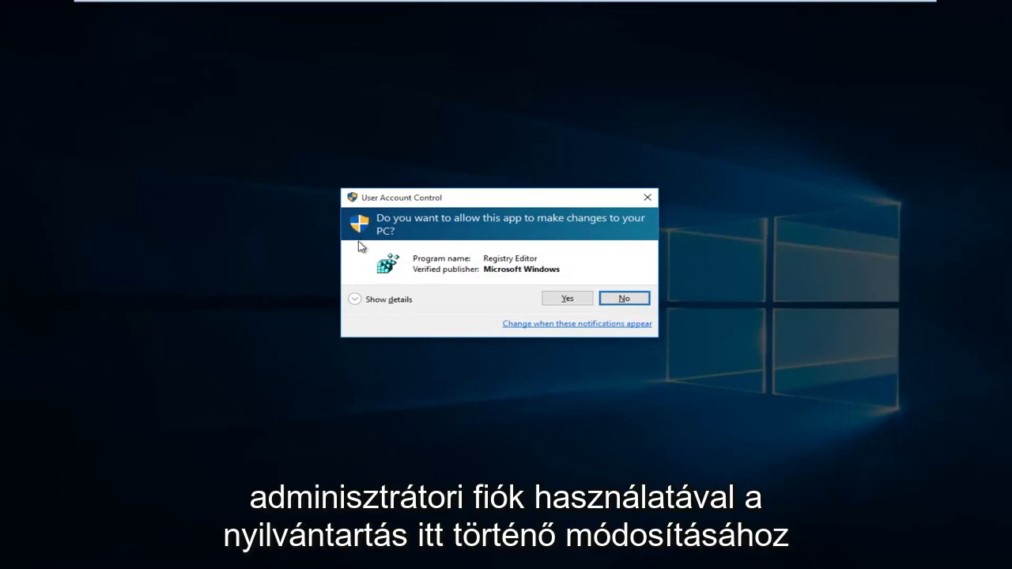
left_click(567, 300)
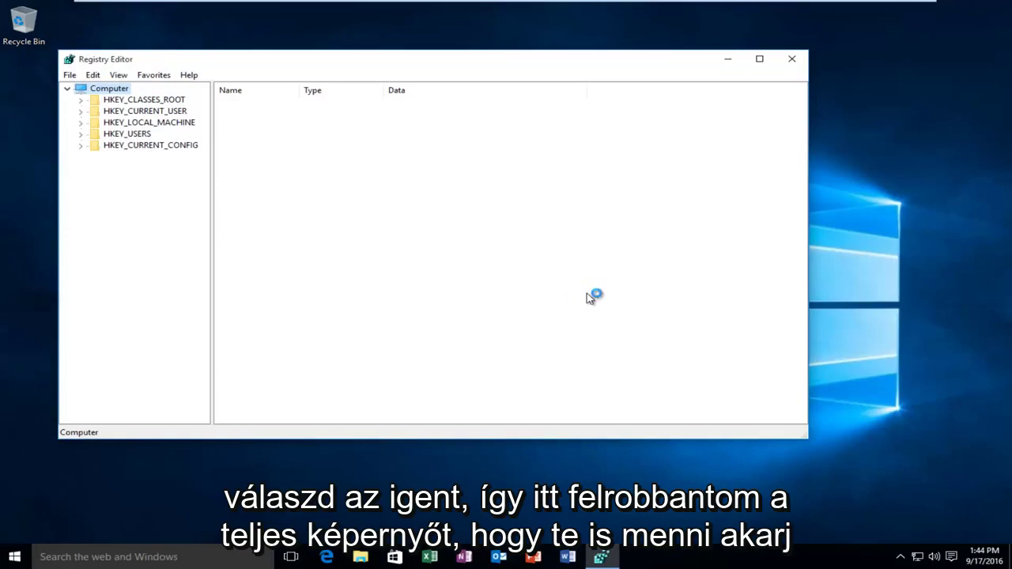
Maximize Registry Editor, widen the key tree, and expand HKEY_LOCAL_MACHINE > SOFTWARE > Microsoft
left_click(760, 60)
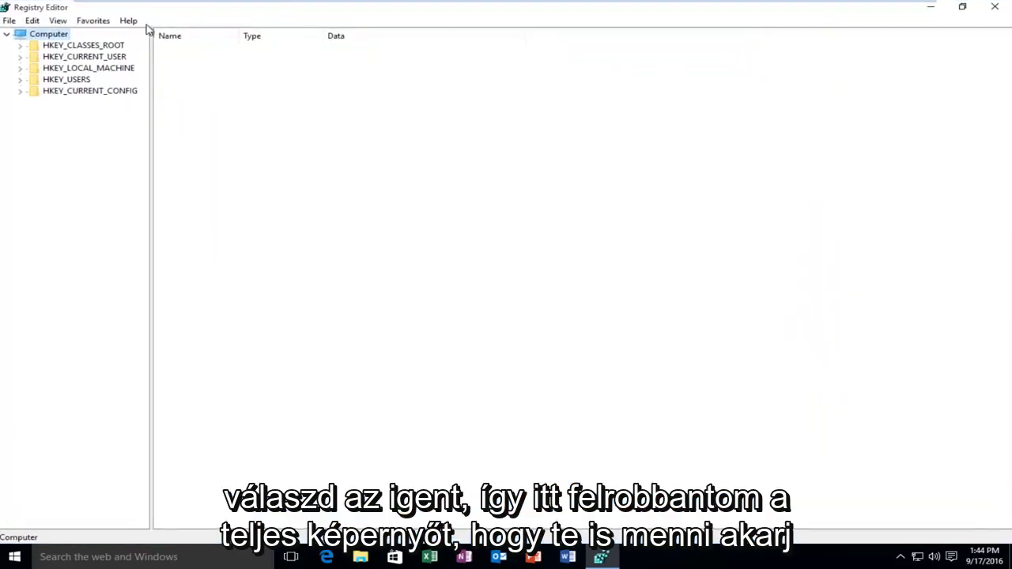
left_click_drag(168, 44, 223, 46)
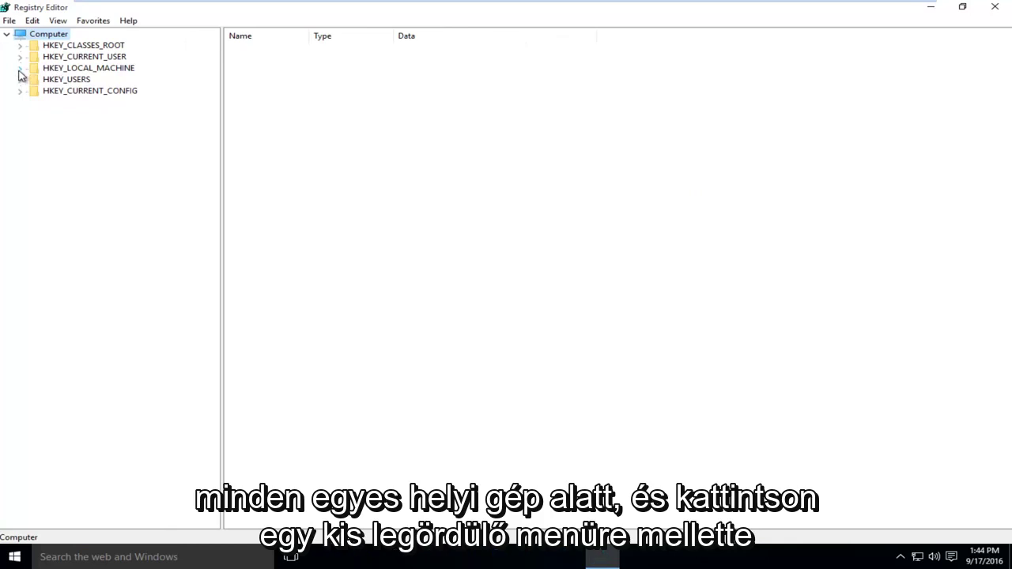
left_click(20, 69)
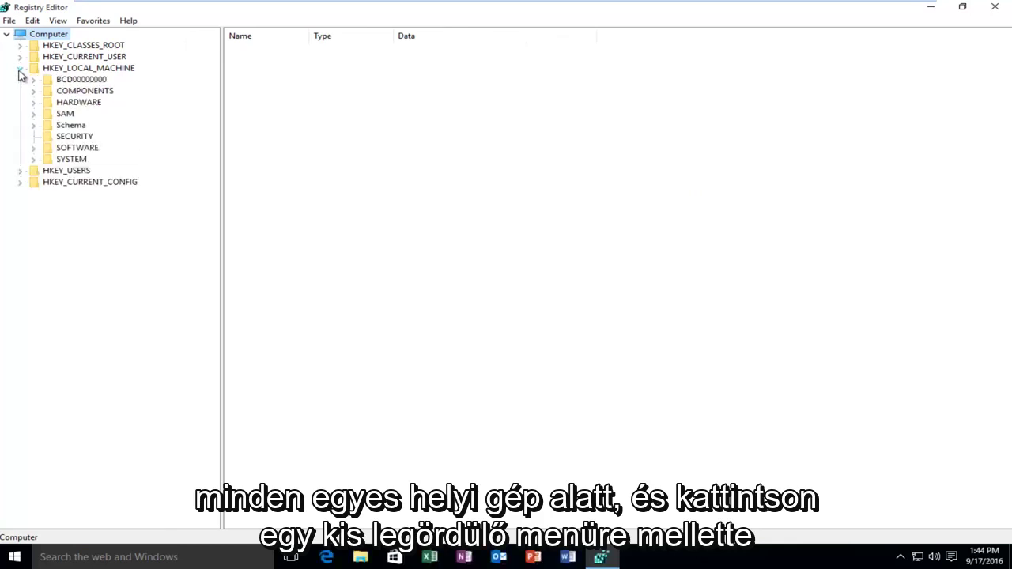
left_click(33, 148)
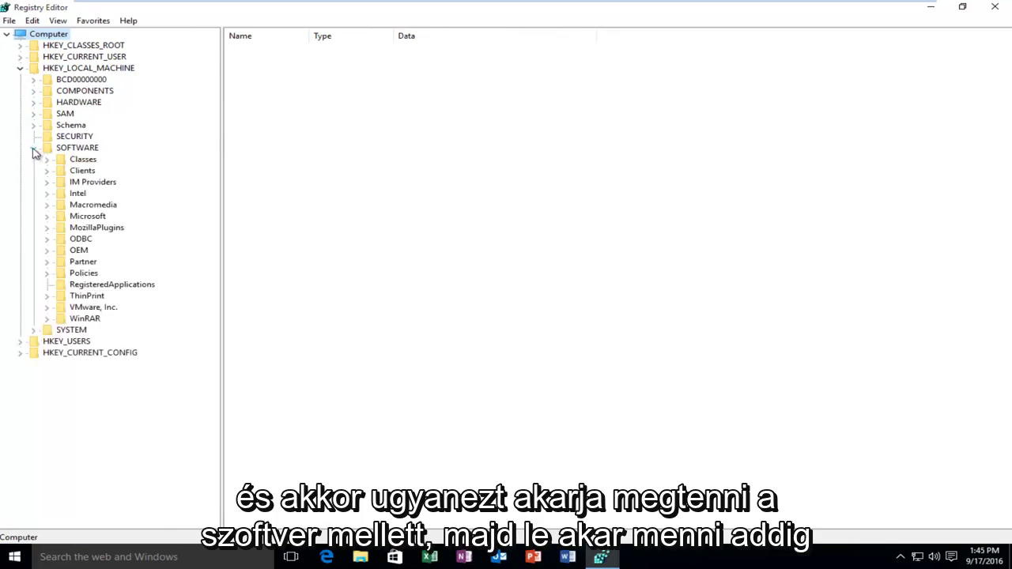
left_click(47, 217)
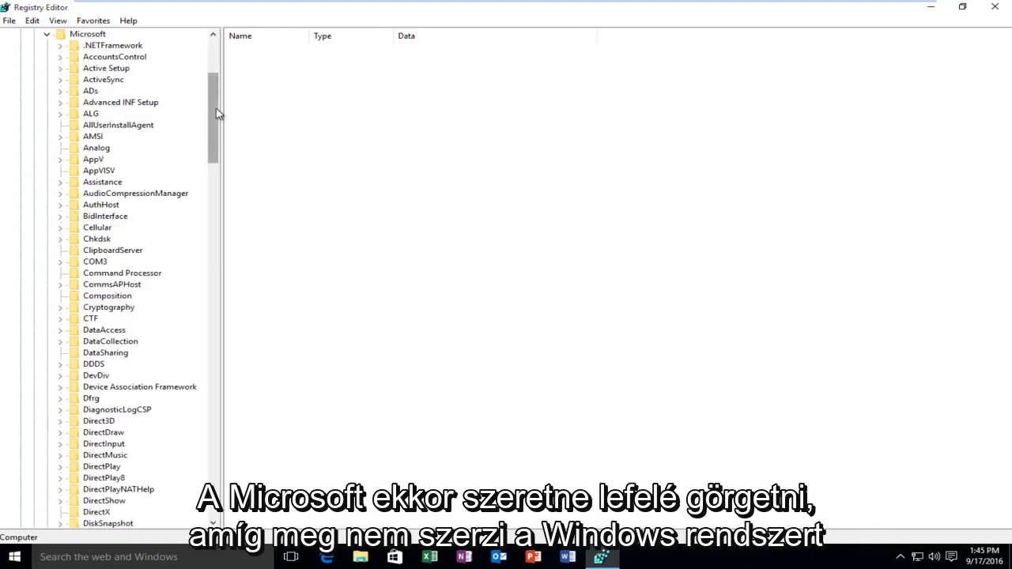
left_click_drag(218, 113, 242, 442)
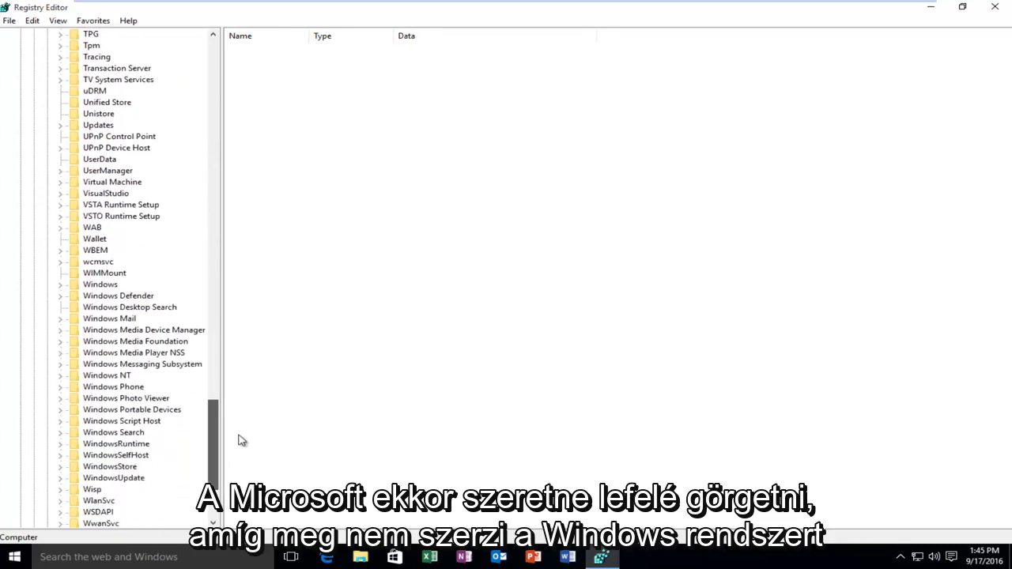
Expand Windows > CurrentVersion > Policies, select System, and widen the Name column
left_click(61, 287)
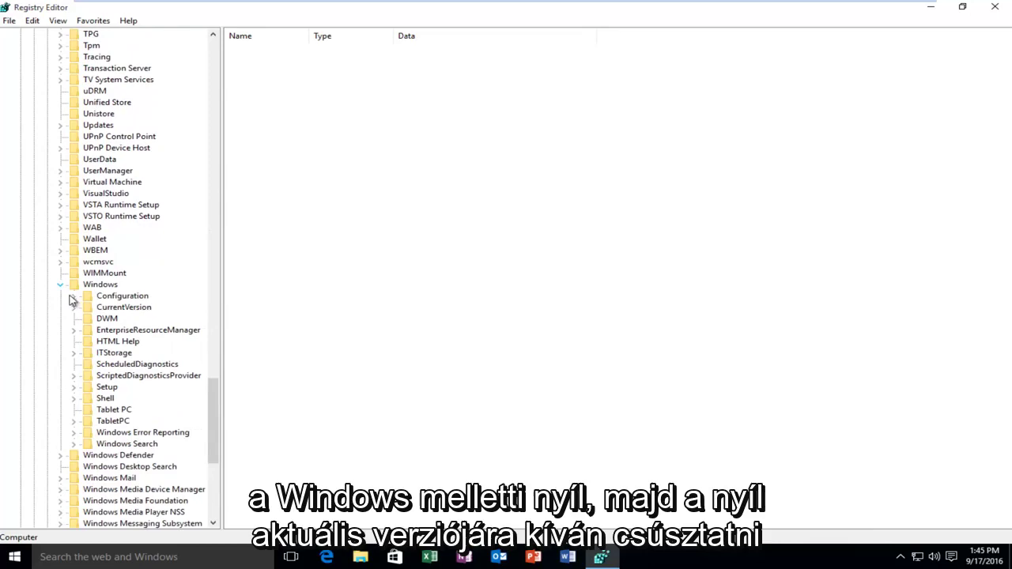
left_click(75, 308)
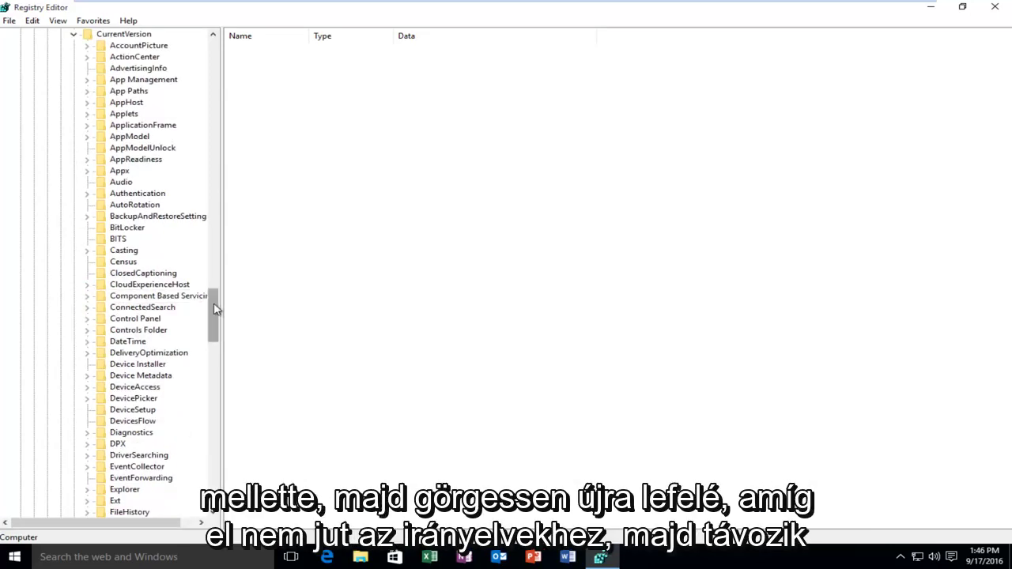
left_click_drag(213, 309, 211, 375)
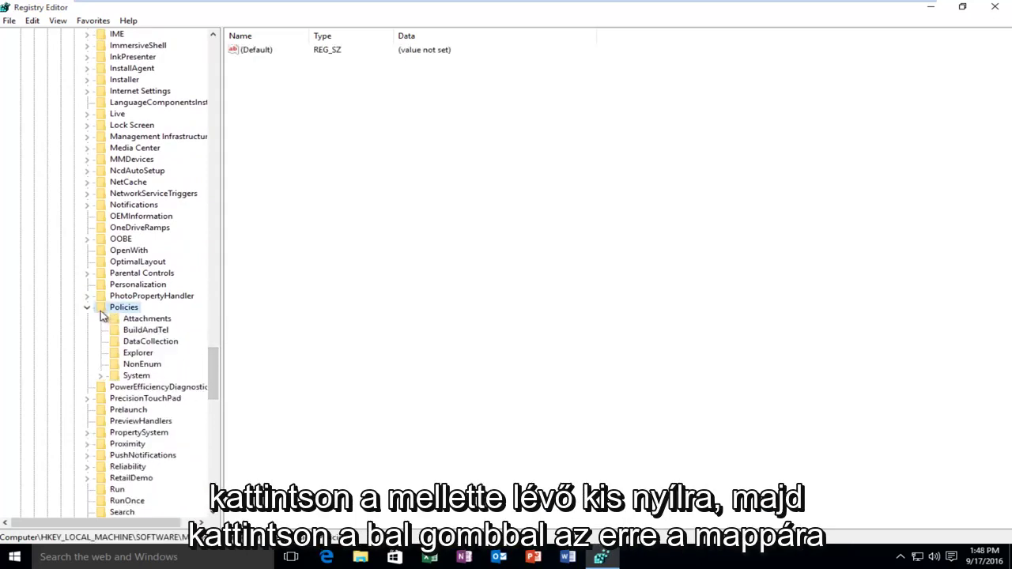
left_click(88, 308)
left_click(88, 308)
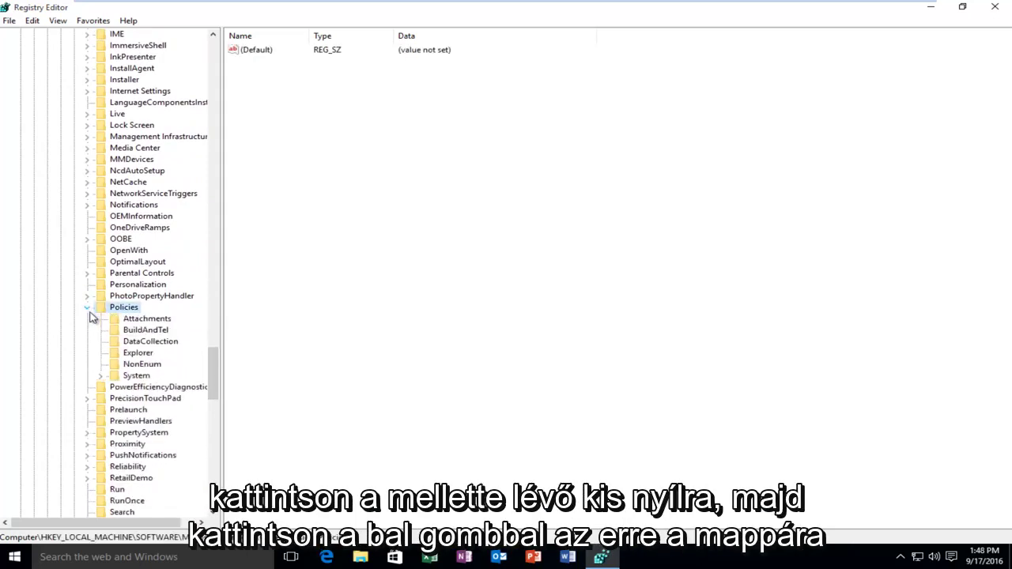
left_click(136, 377)
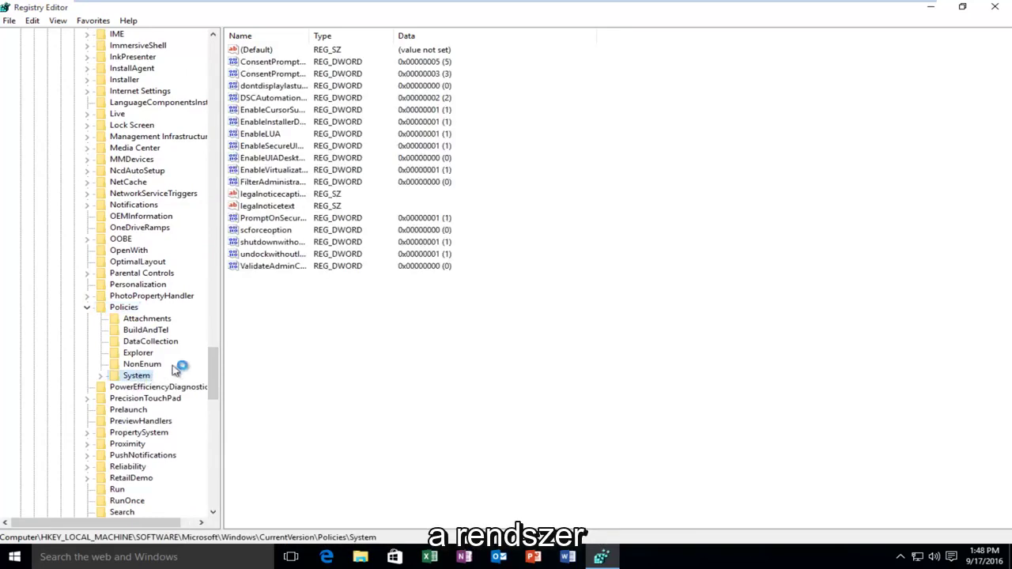
left_click_drag(311, 37, 388, 36)
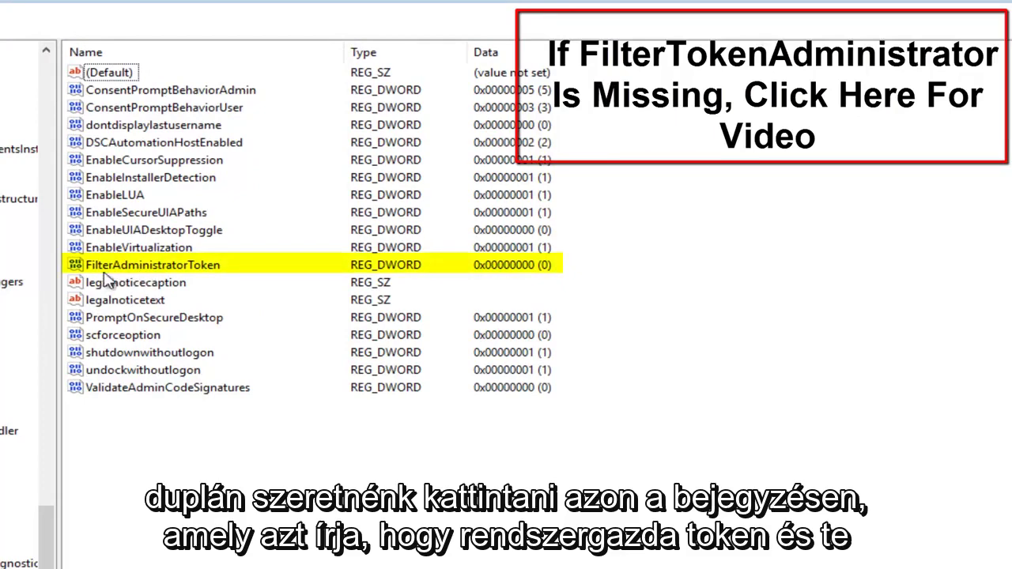
Change FilterAdministratorToken's value data from 0 to 1
double_click(142, 269)
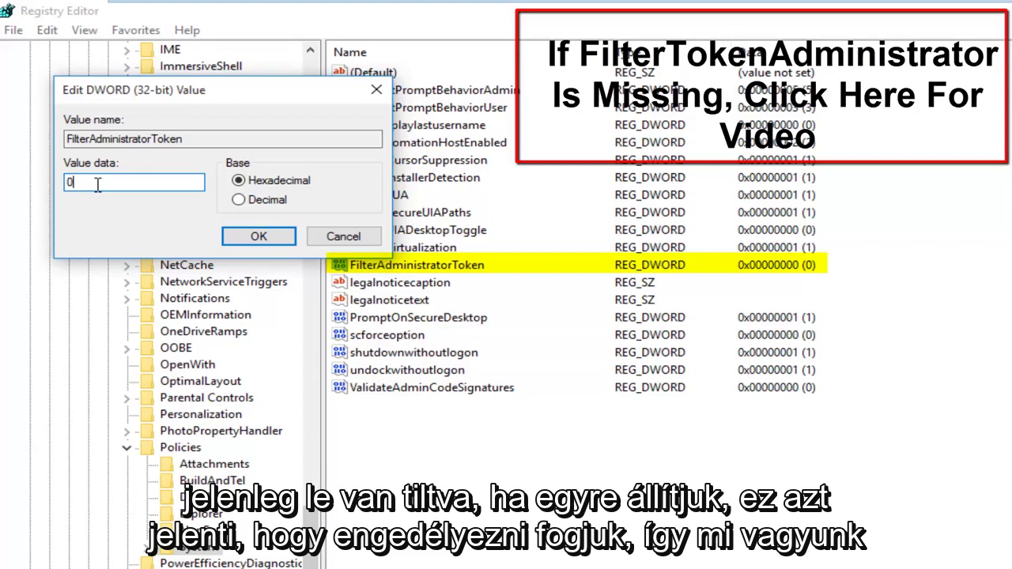
left_click_drag(84, 182, 63, 182)
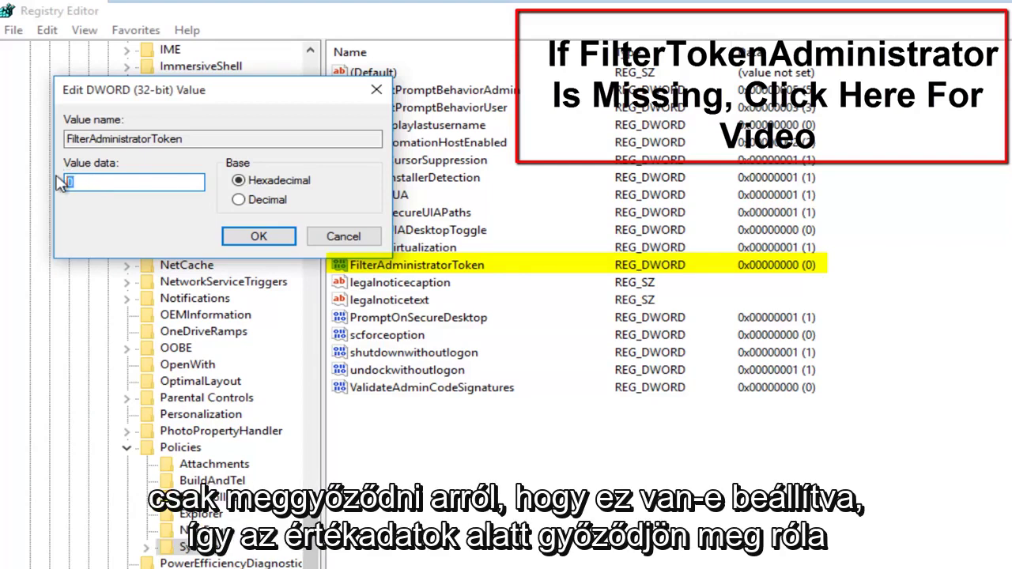
type("1")
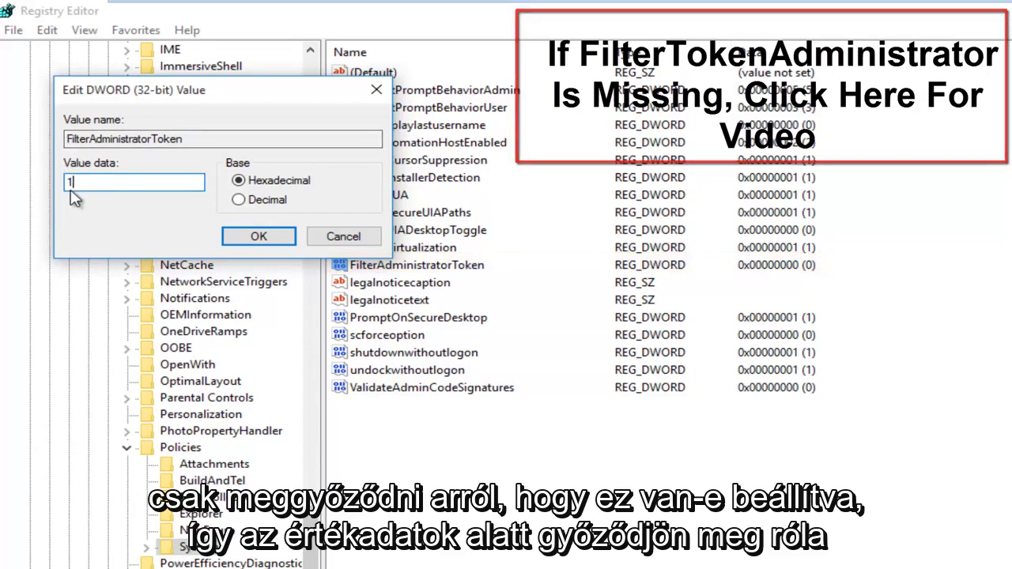
left_click(259, 238)
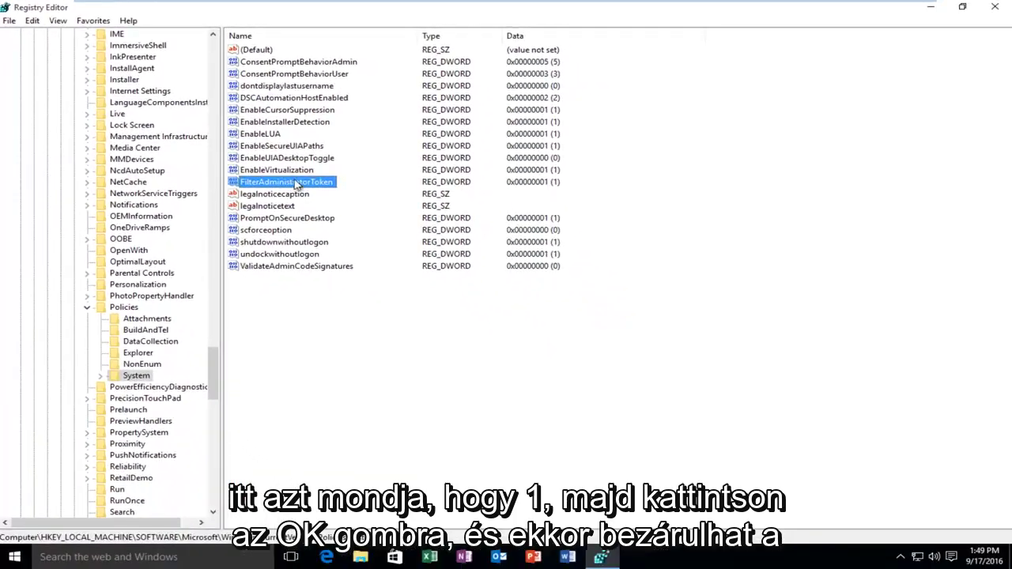
left_click(995, 7)
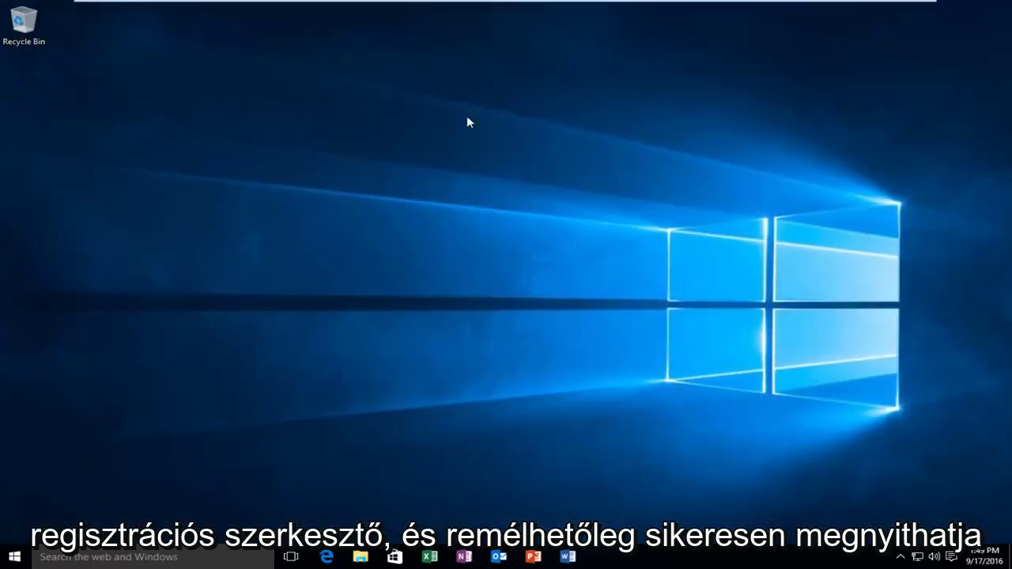